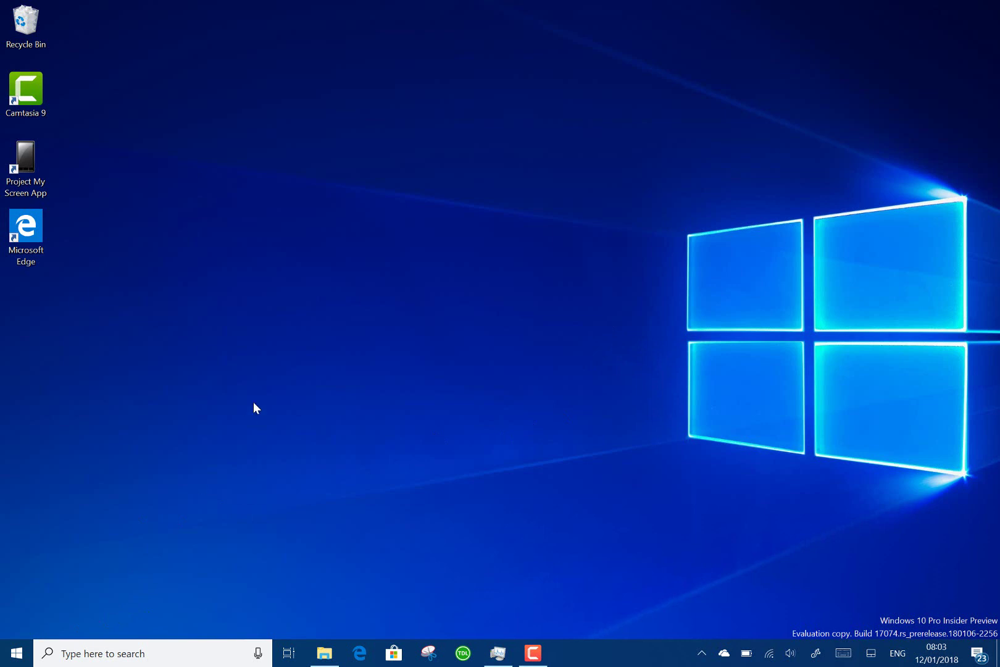
- Open Settings from Start, view Region & language (English (United Kingdom) display language), then close Settings
click(17, 652)
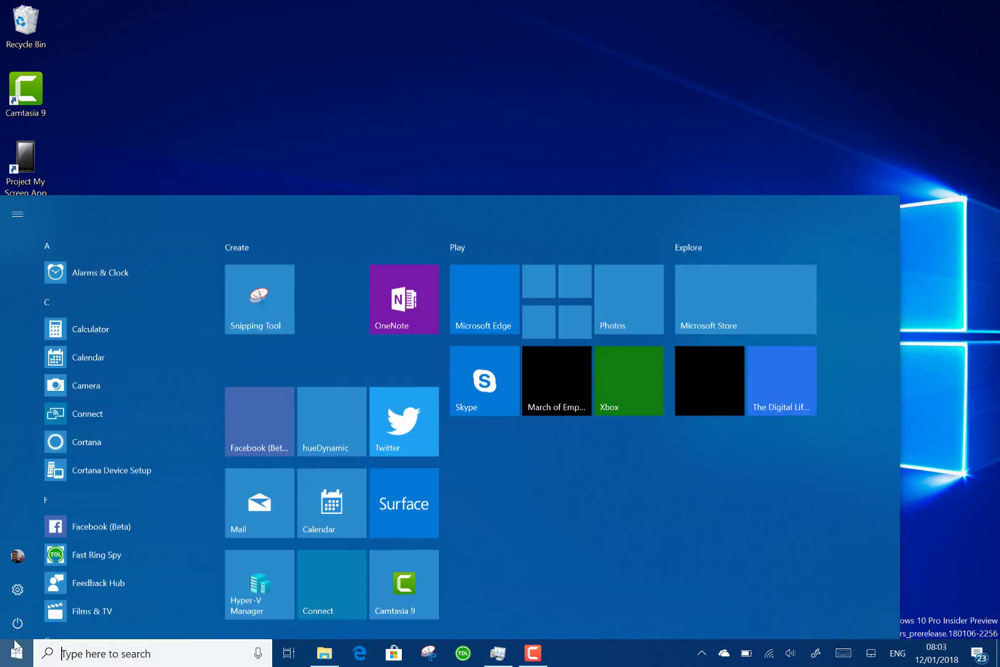
click(18, 589)
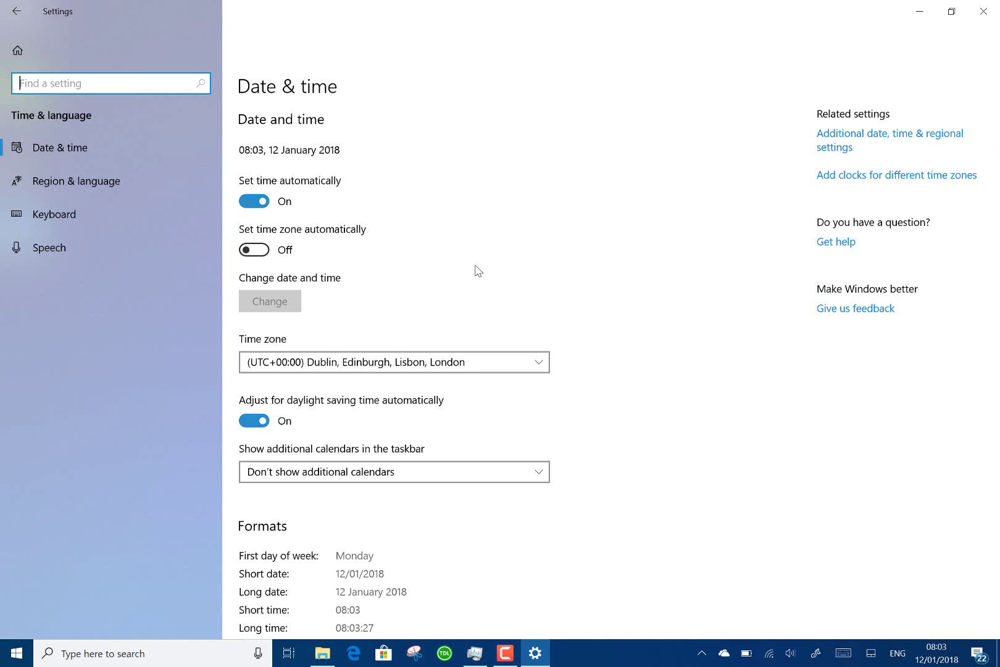
click(68, 193)
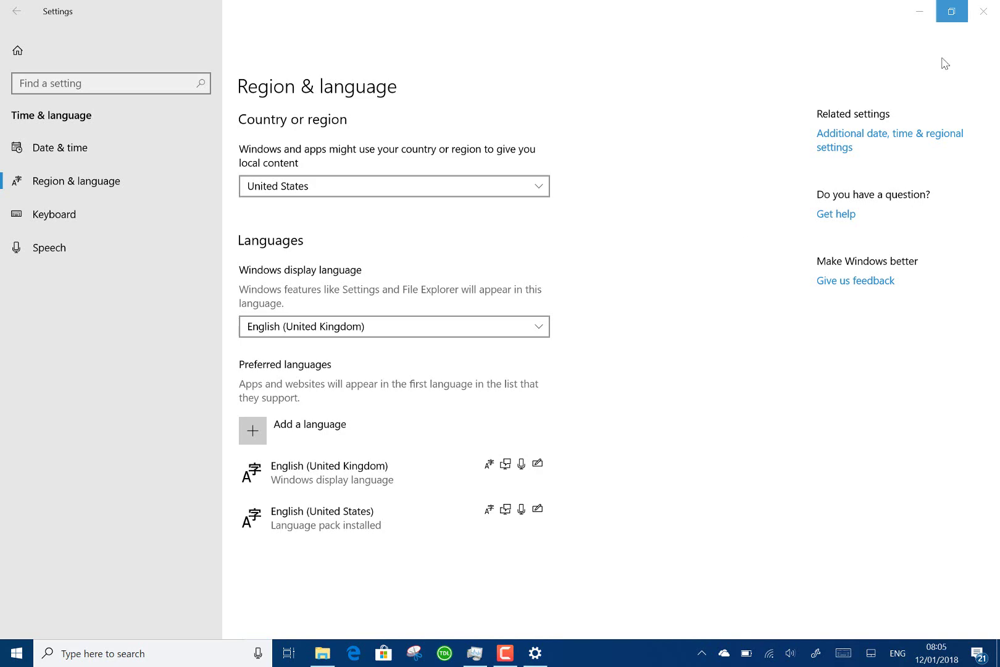
click(990, 7)
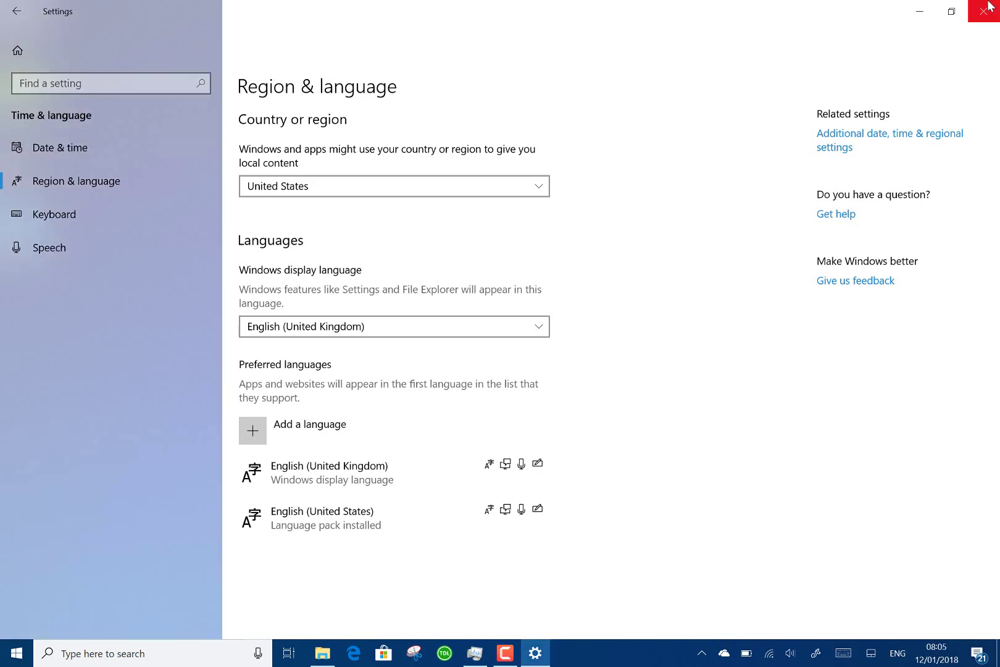
- Launch Edge and browse the hub's Books and Favourites sections, ending on the Downloads list
click(360, 655)
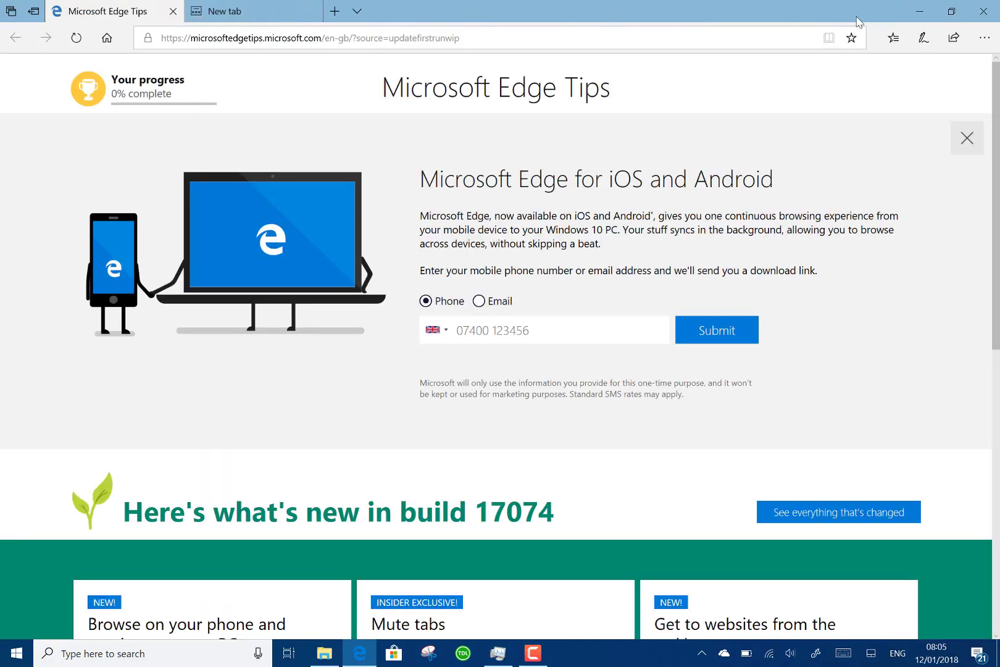
click(893, 37)
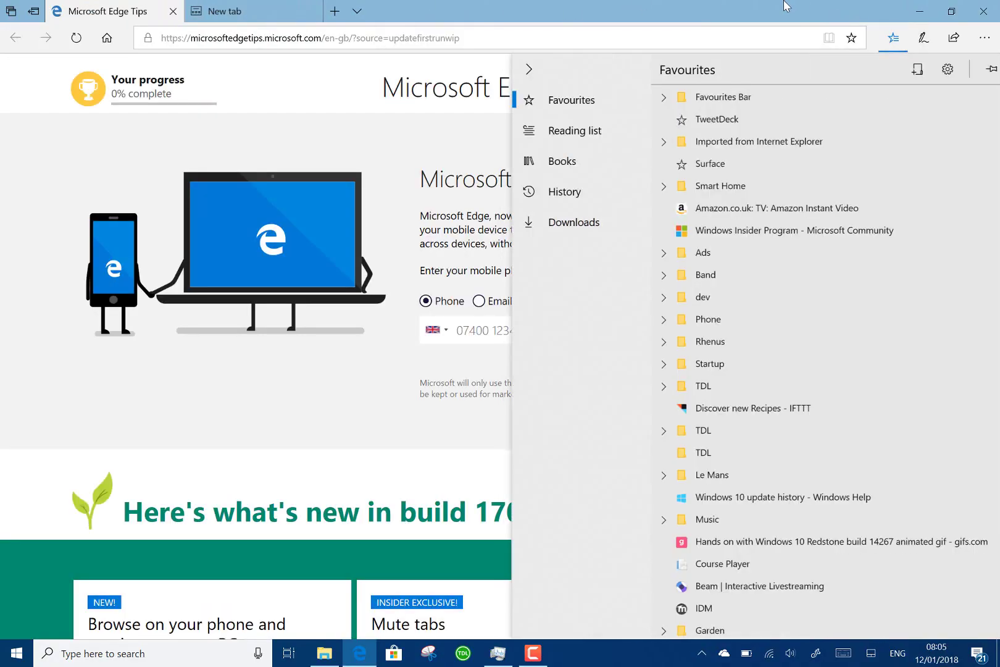
click(786, 6)
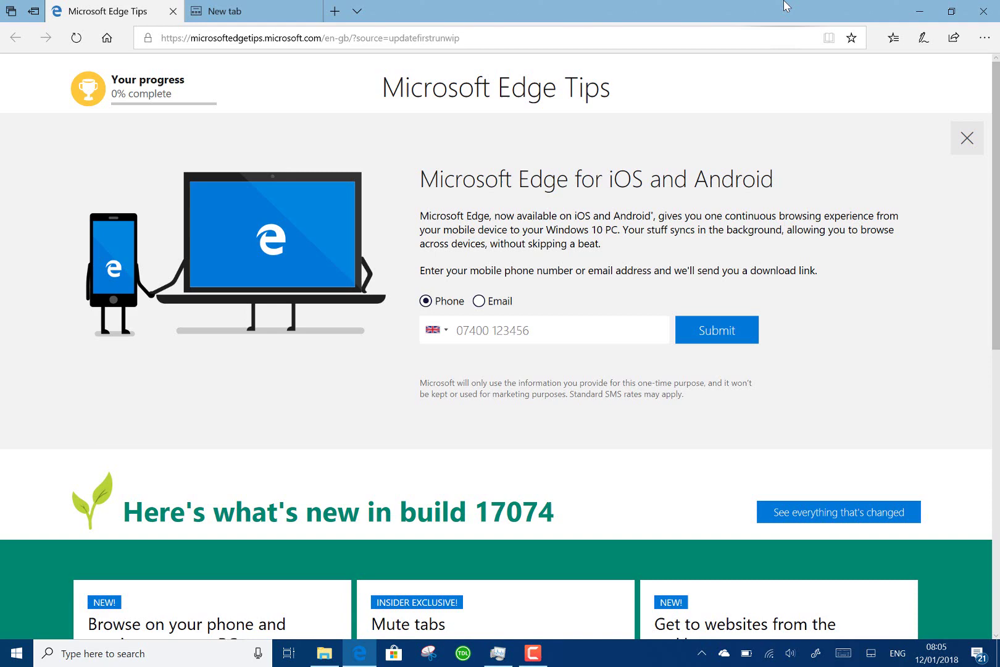
click(894, 37)
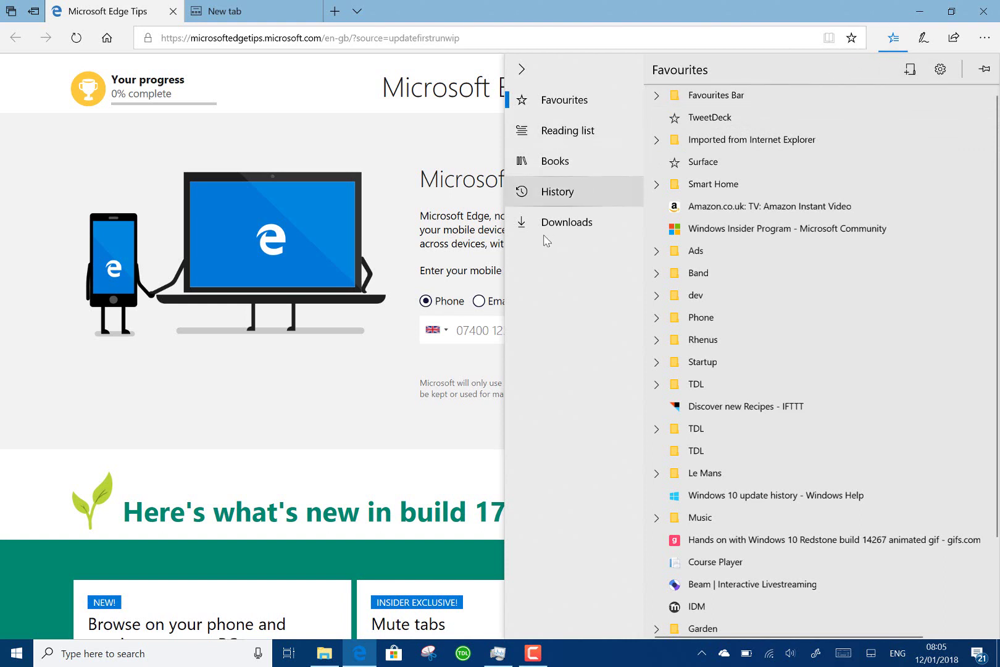
click(543, 161)
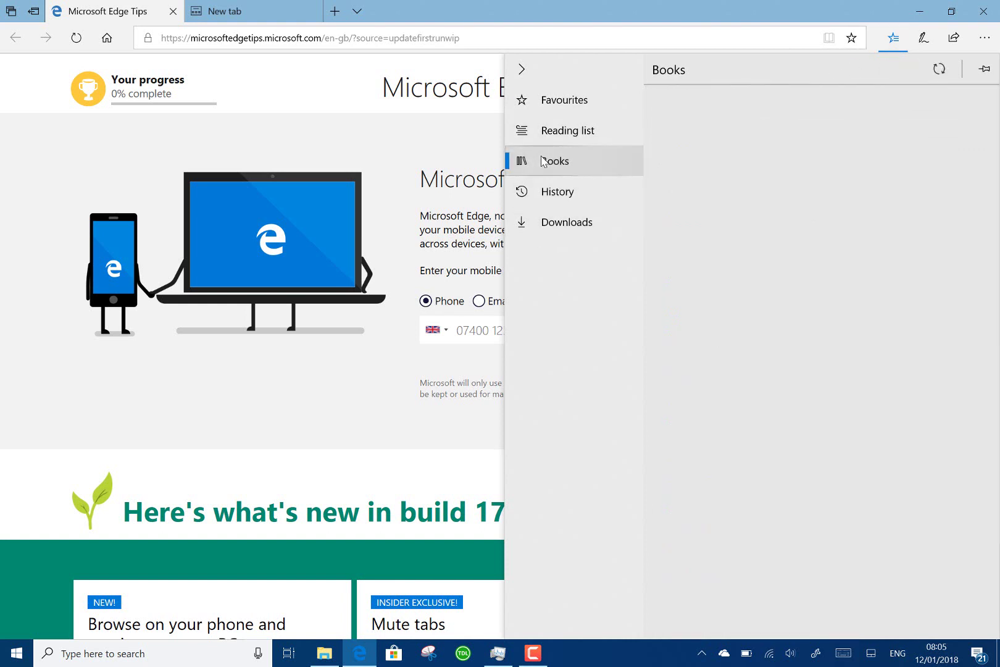
click(557, 104)
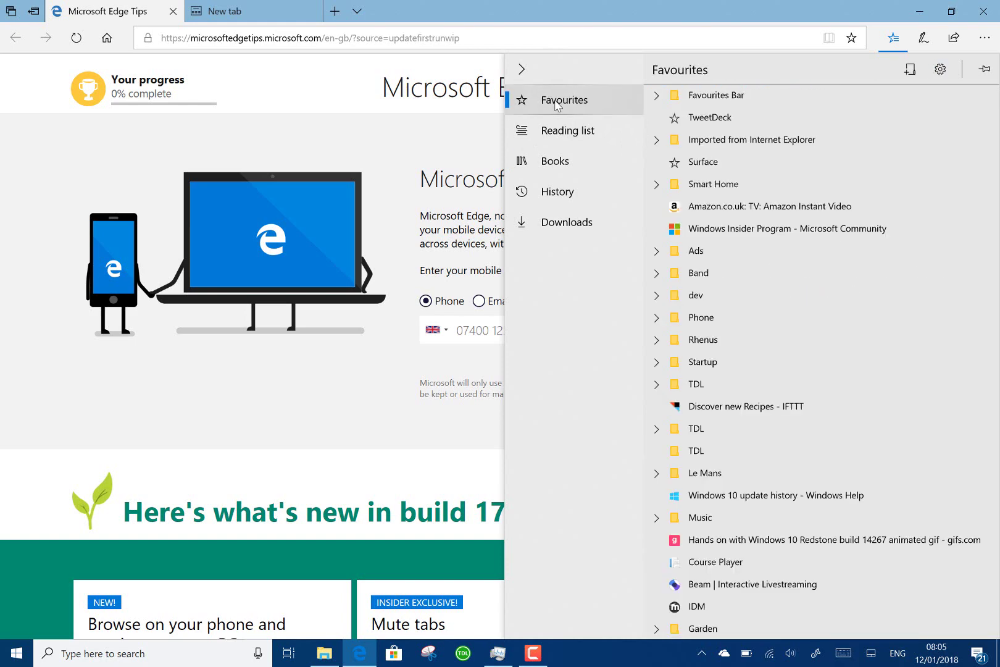
click(553, 237)
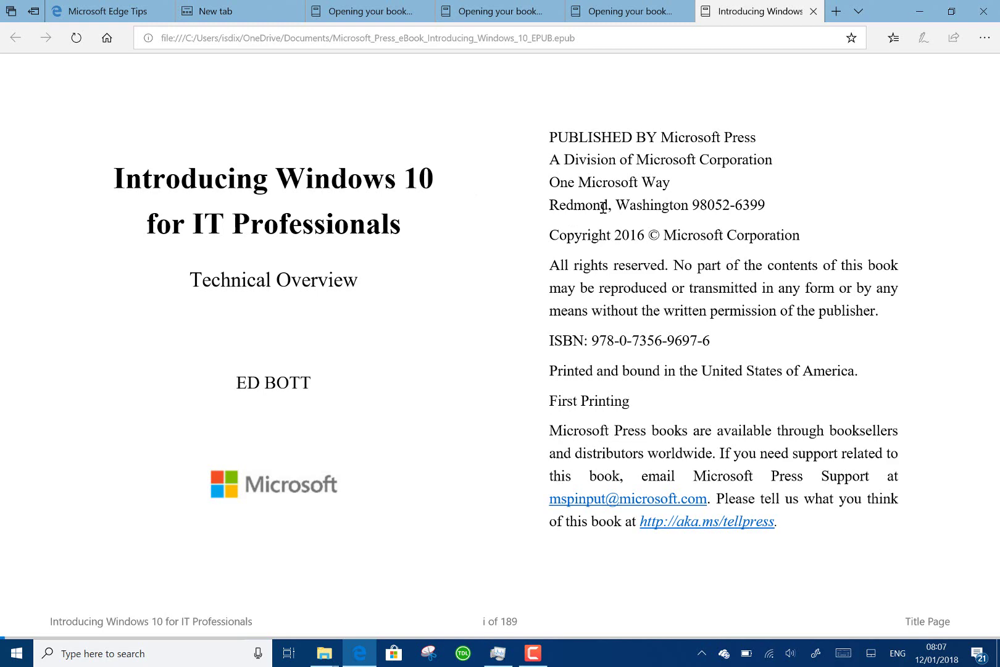
- Turn the EPUB forward two pages, get the free grammar tools, and toggle full screen on and off
key(Right)
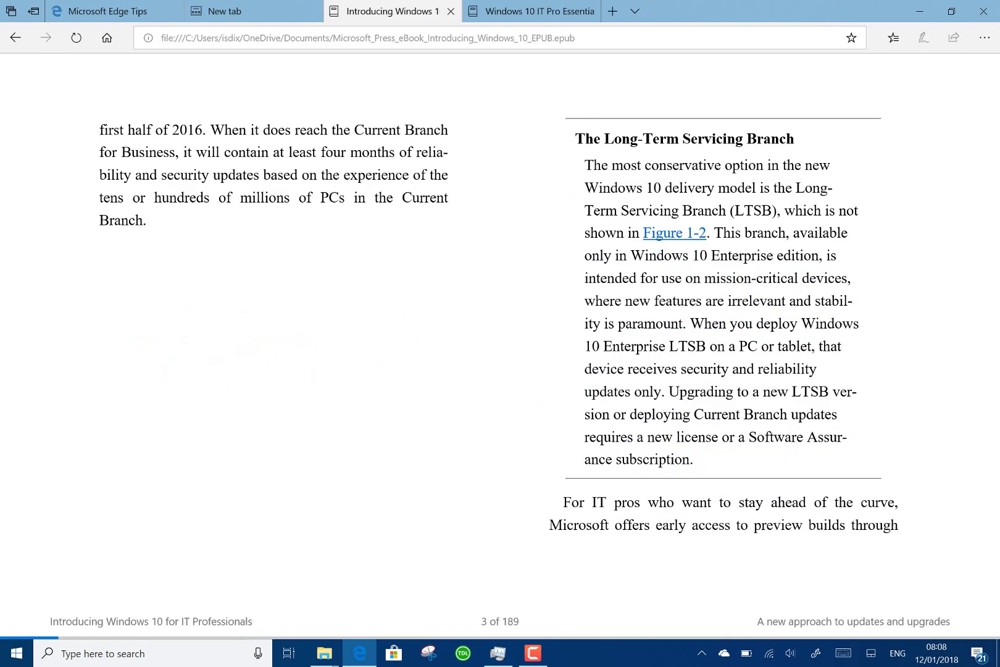
key(Right)
key(Right)
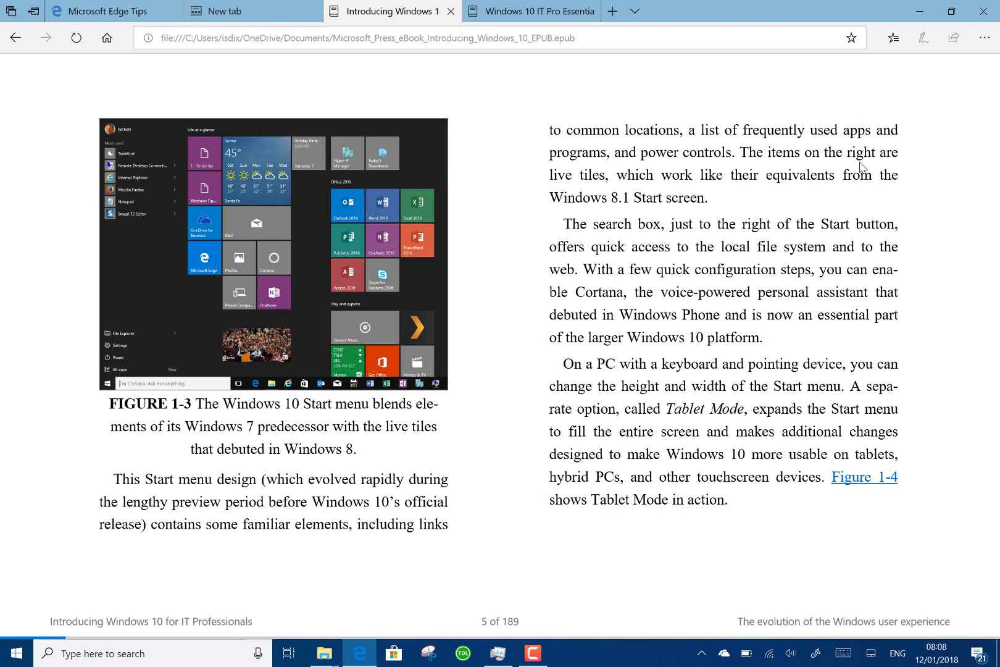
mouse_move(841, 83)
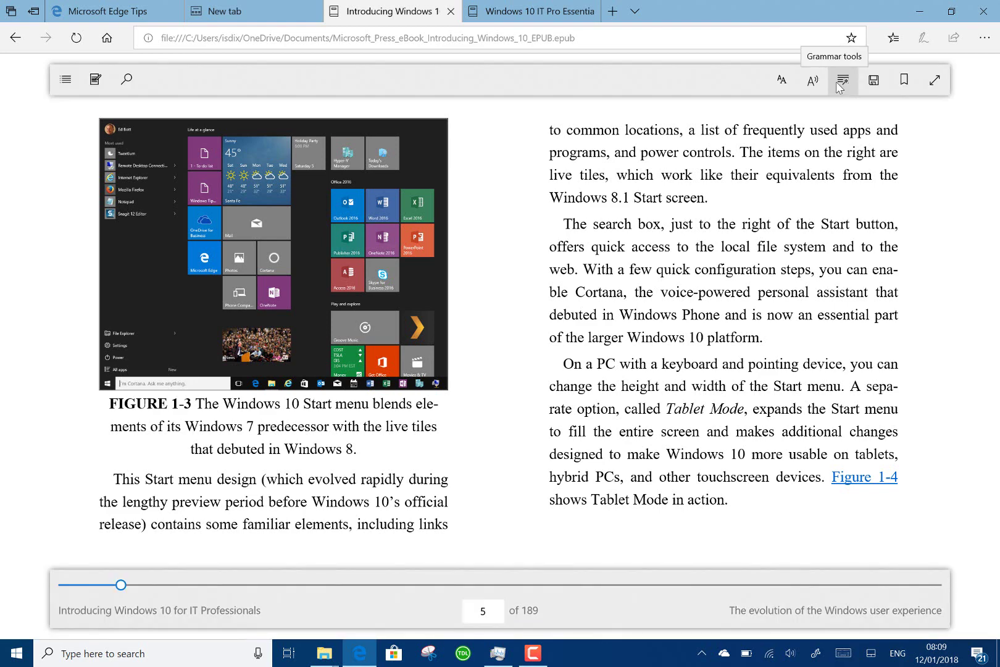
click(841, 84)
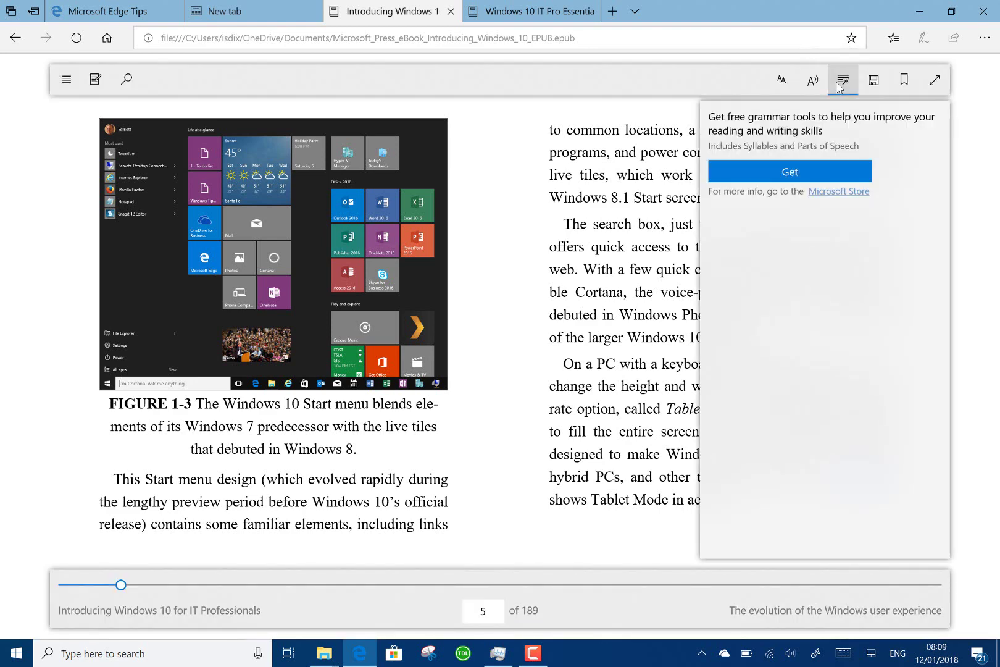
click(783, 174)
click(935, 80)
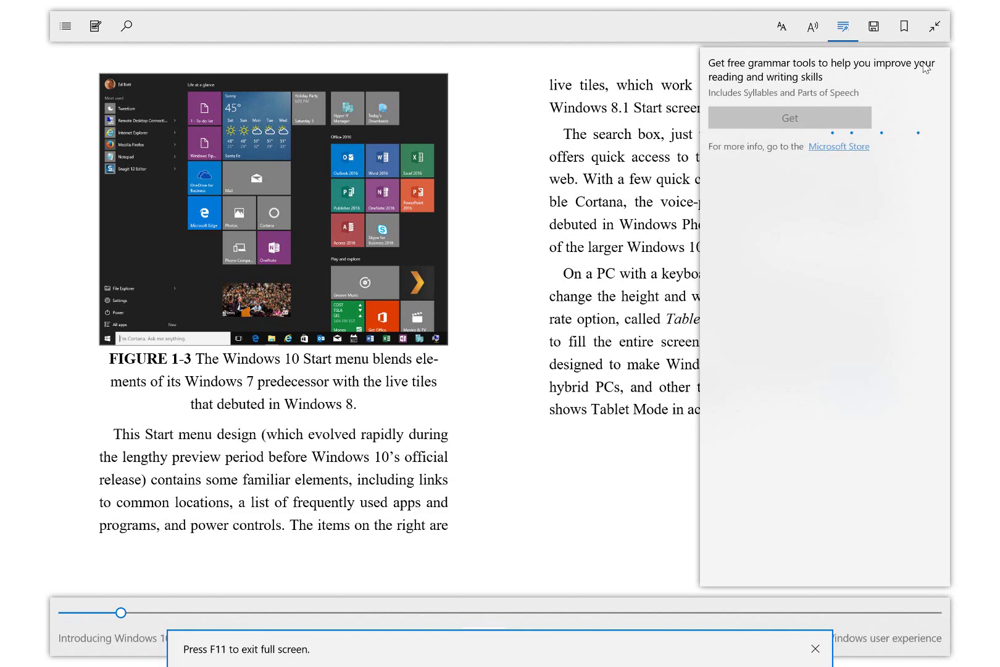
click(934, 26)
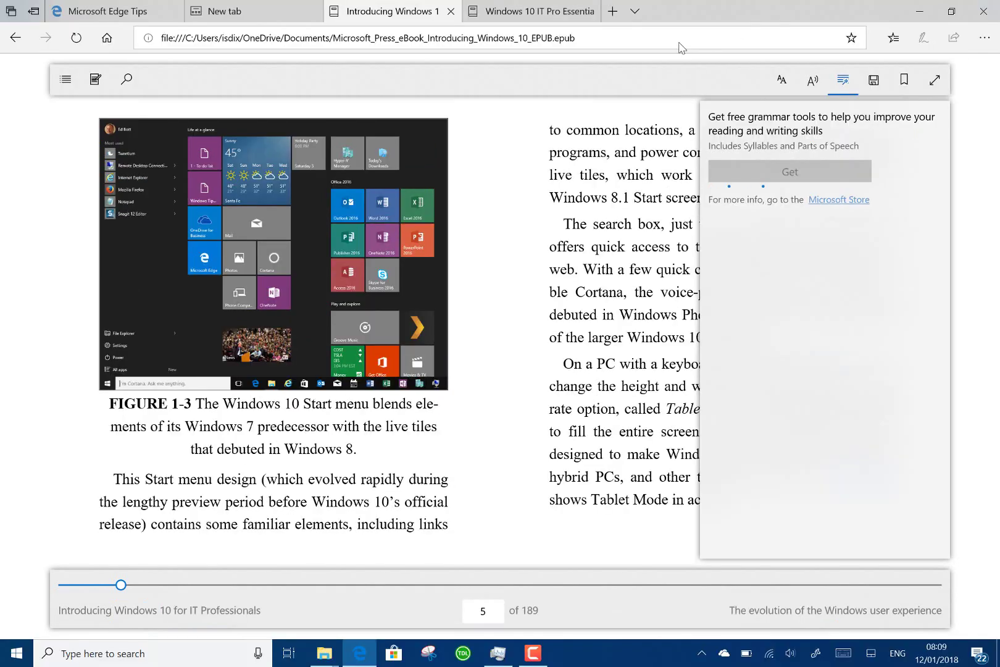
- Open a new Edge tab, minimise Edge to reveal the Documents folder, and show the action centre
click(612, 13)
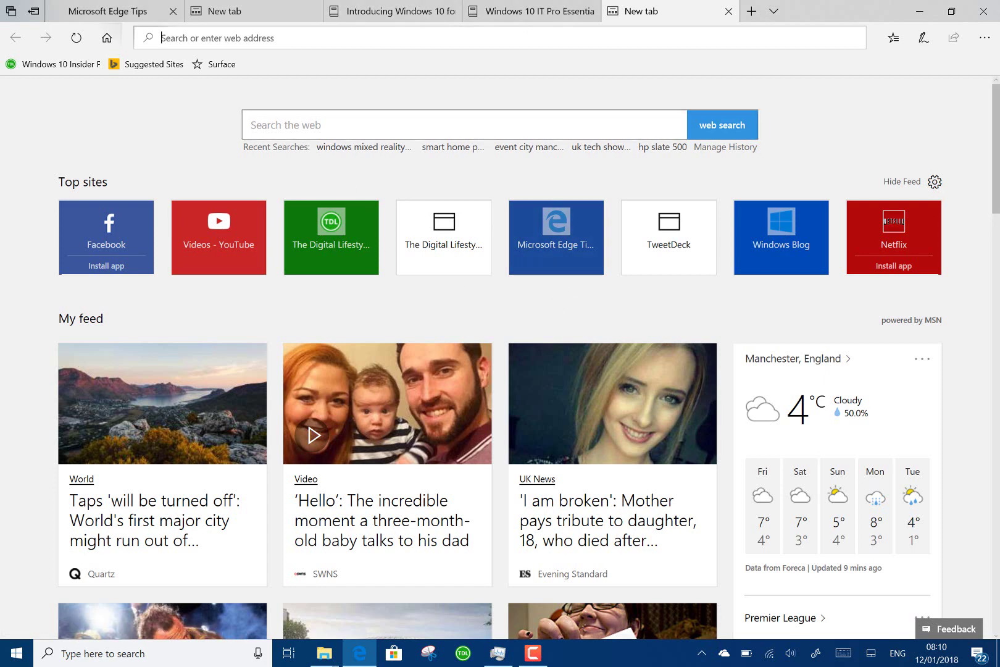
click(909, 9)
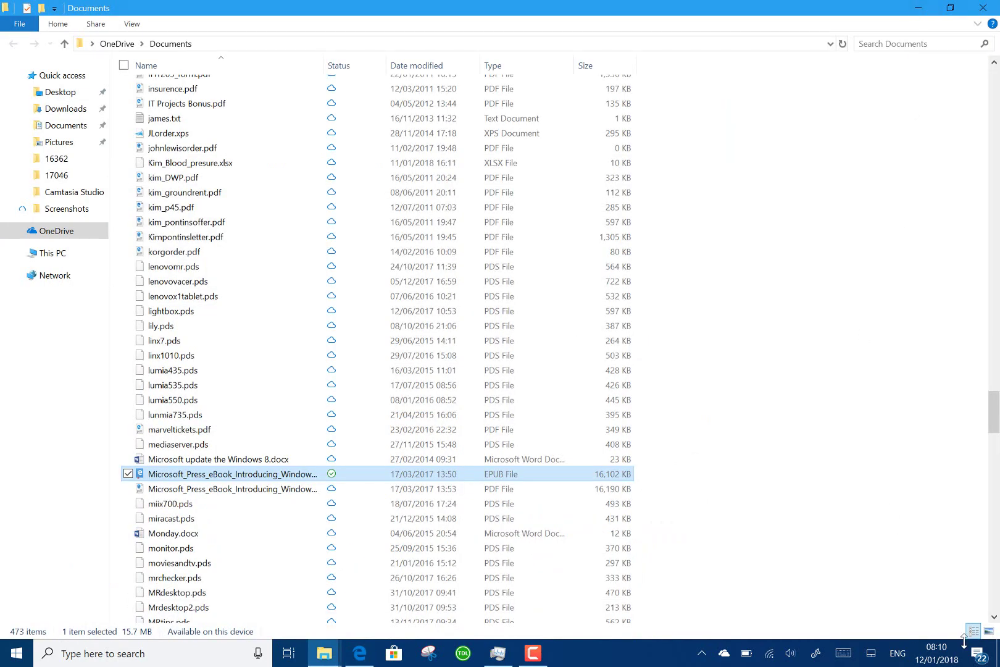
click(976, 653)
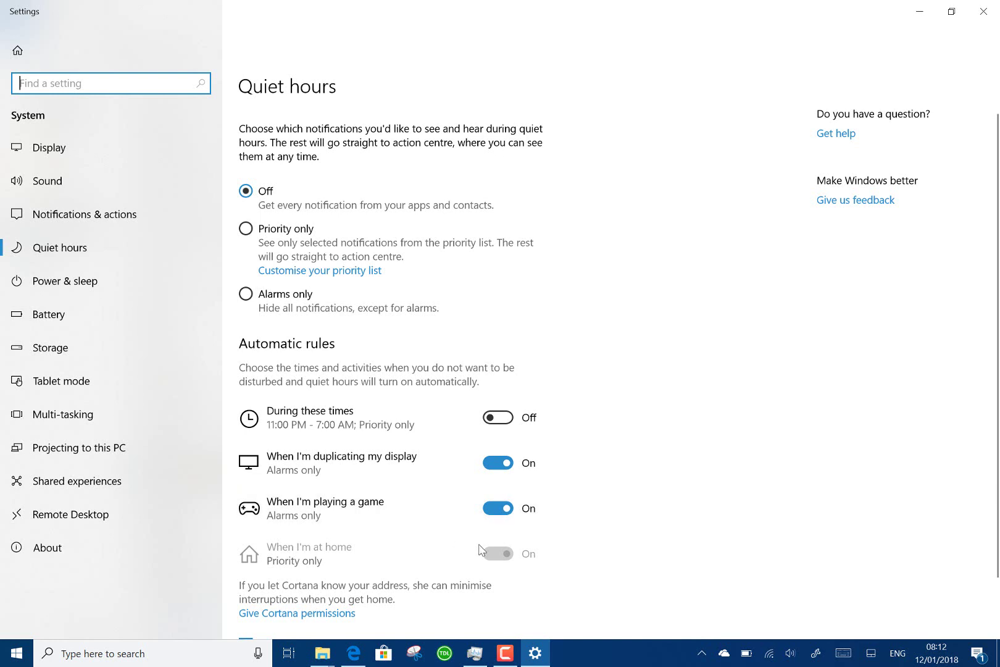
- Scroll down the Quiet hours settings page to see more options
scroll(463, 560, down, 2)
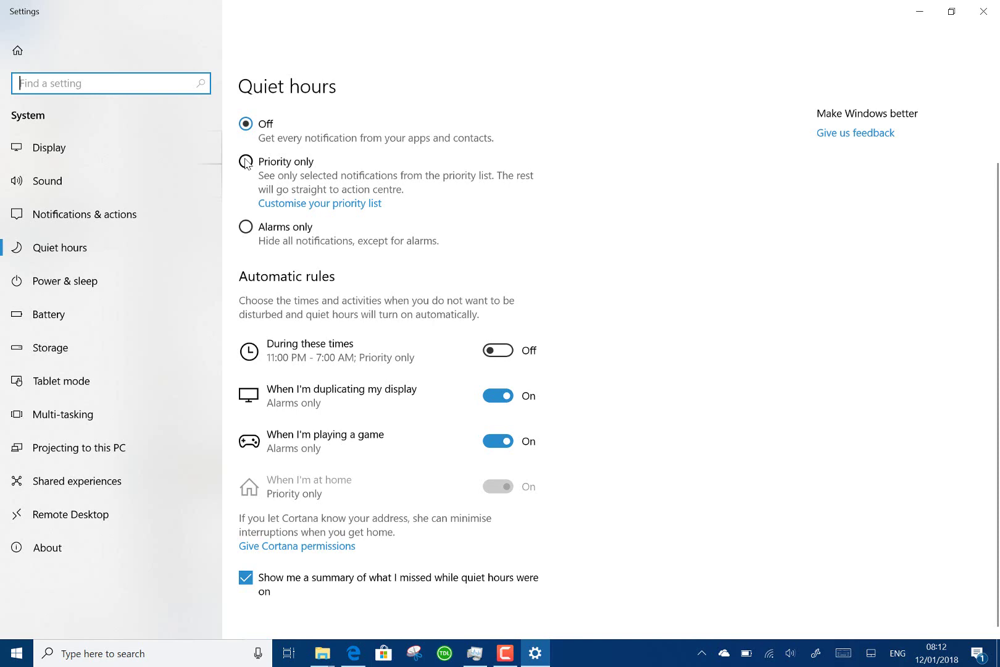
click(245, 162)
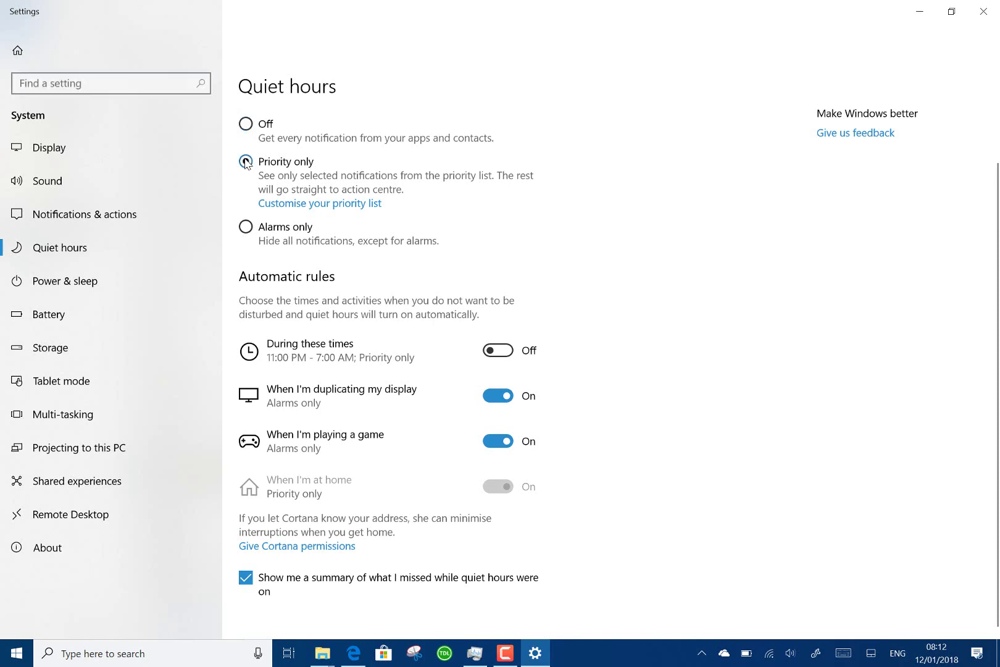
click(295, 204)
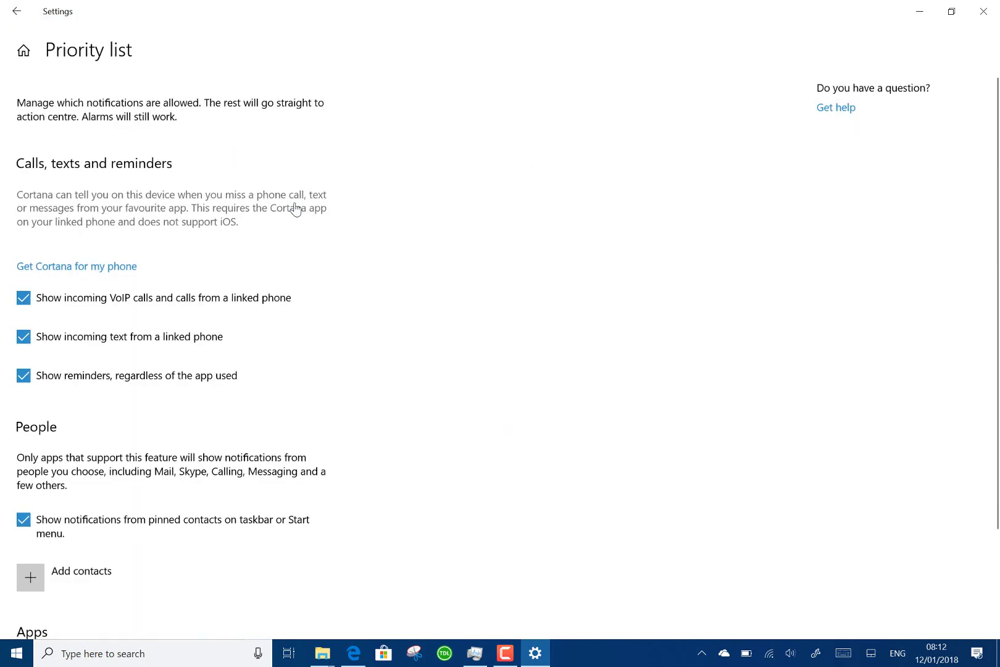
scroll(295, 207, down, 1)
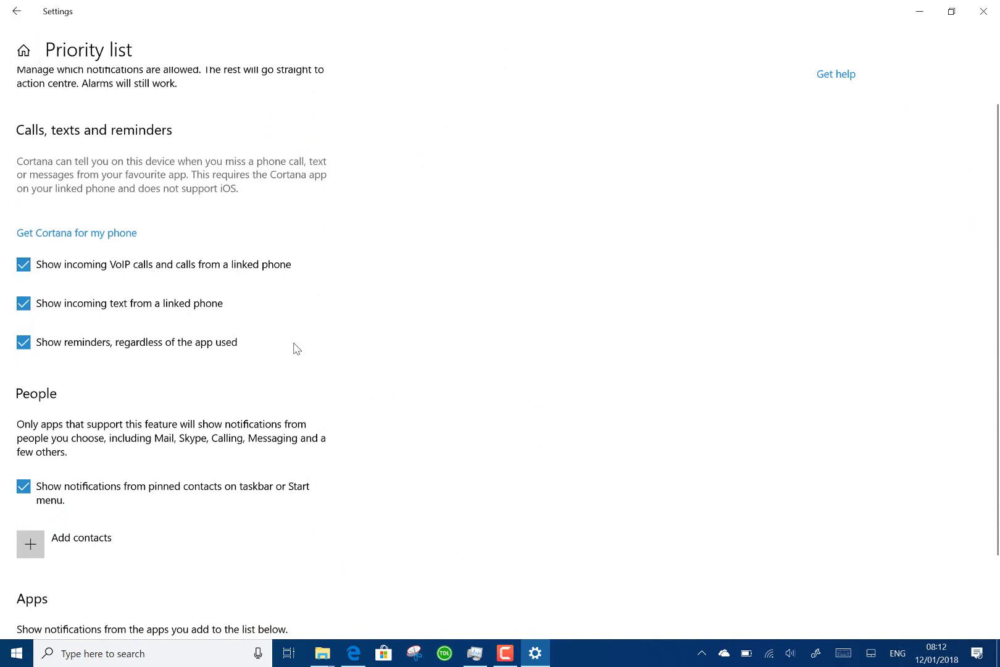
scroll(294, 347, down, 3)
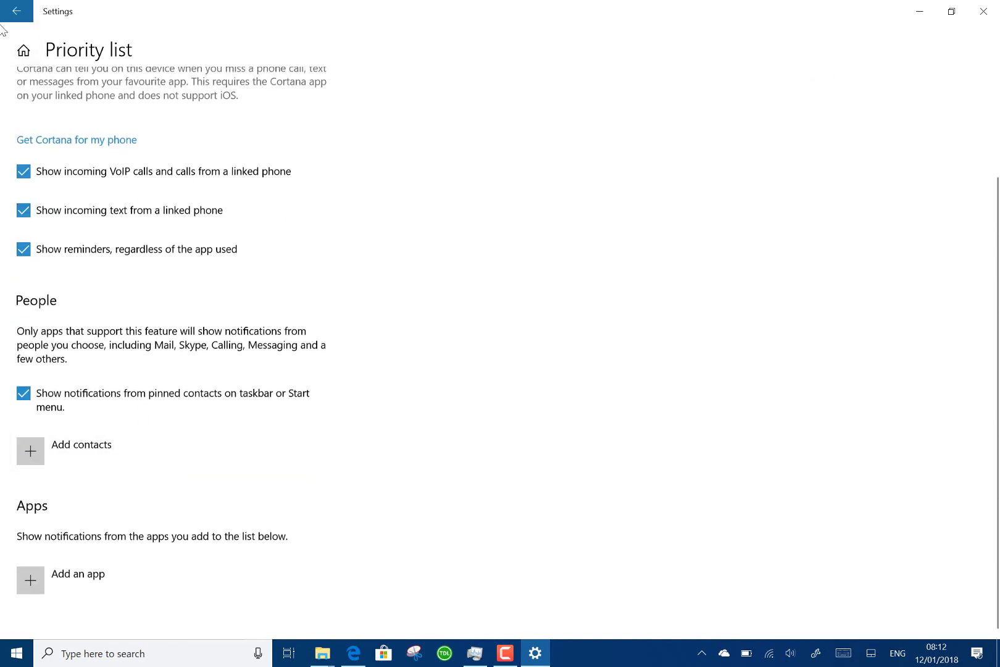
click(15, 8)
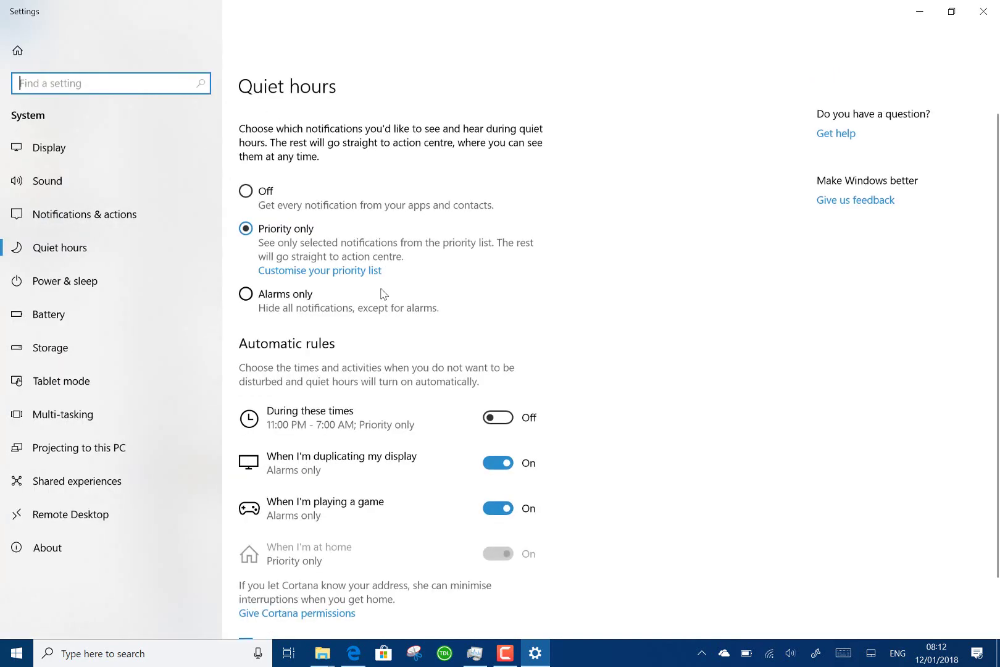
scroll(578, 364, down, 2)
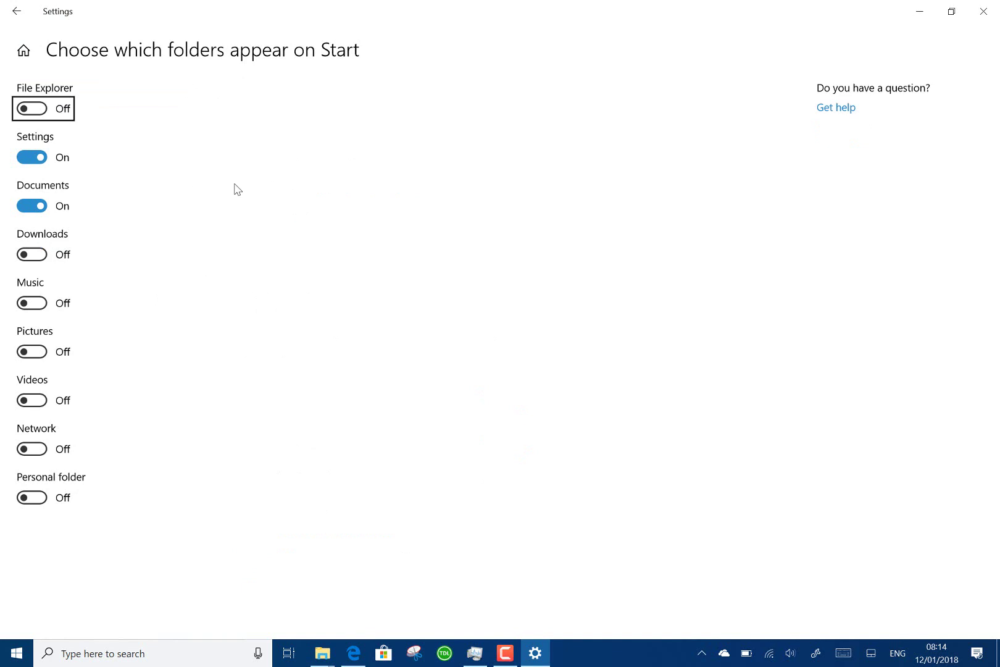
- Turn the Network folder On for Start, confirm it in Start, then dismiss Start and the action centre
click(40, 448)
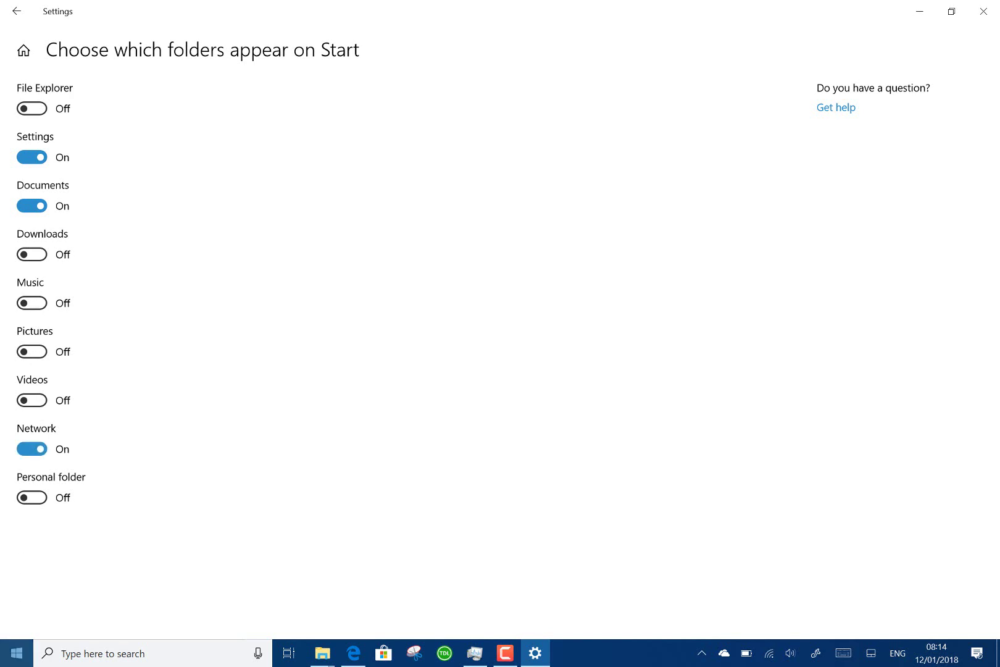
click(13, 648)
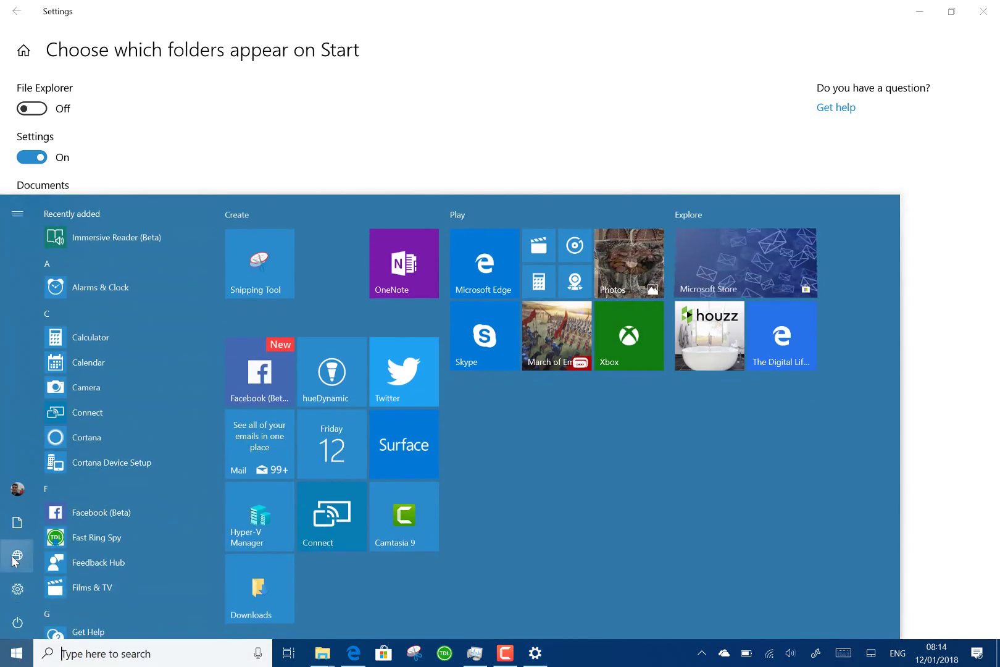
right_click(21, 522)
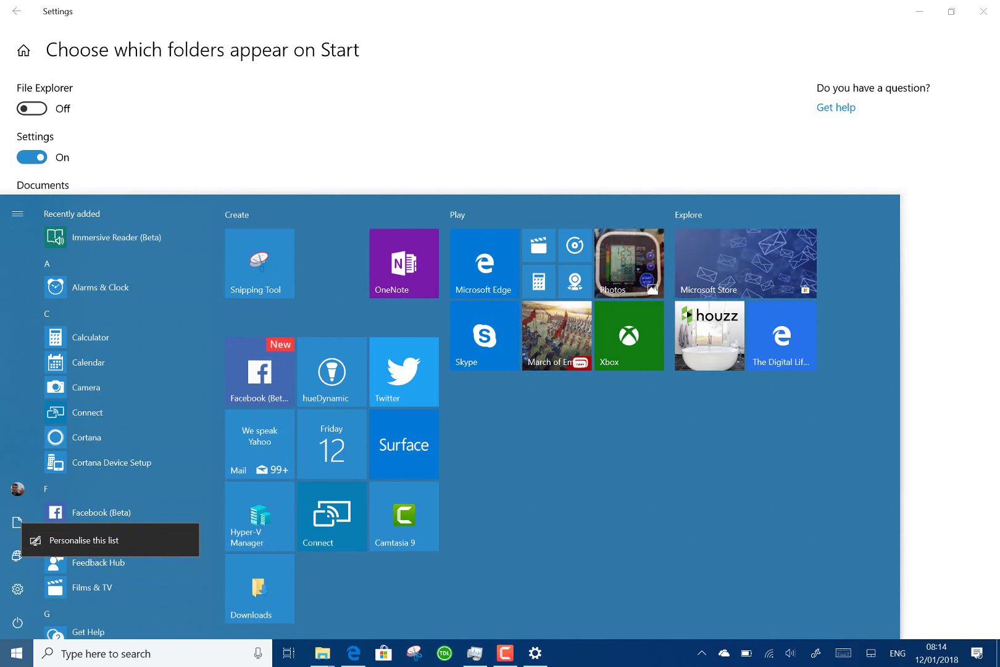
click(976, 653)
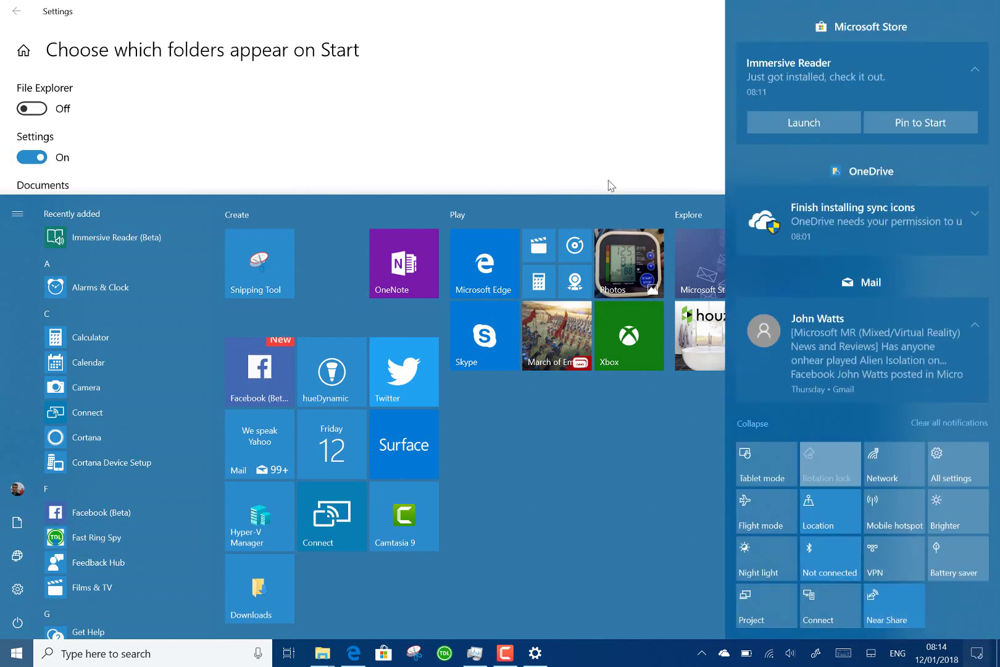
click(609, 185)
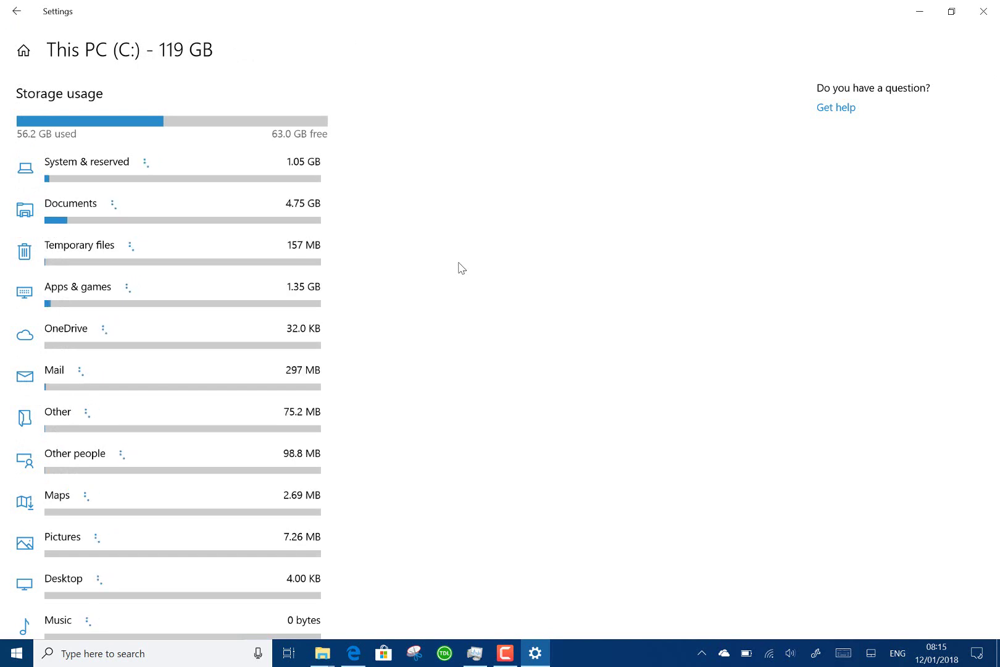
- Go back from the This PC (C:) usage details to Storage and start a Find a setting search
click(17, 11)
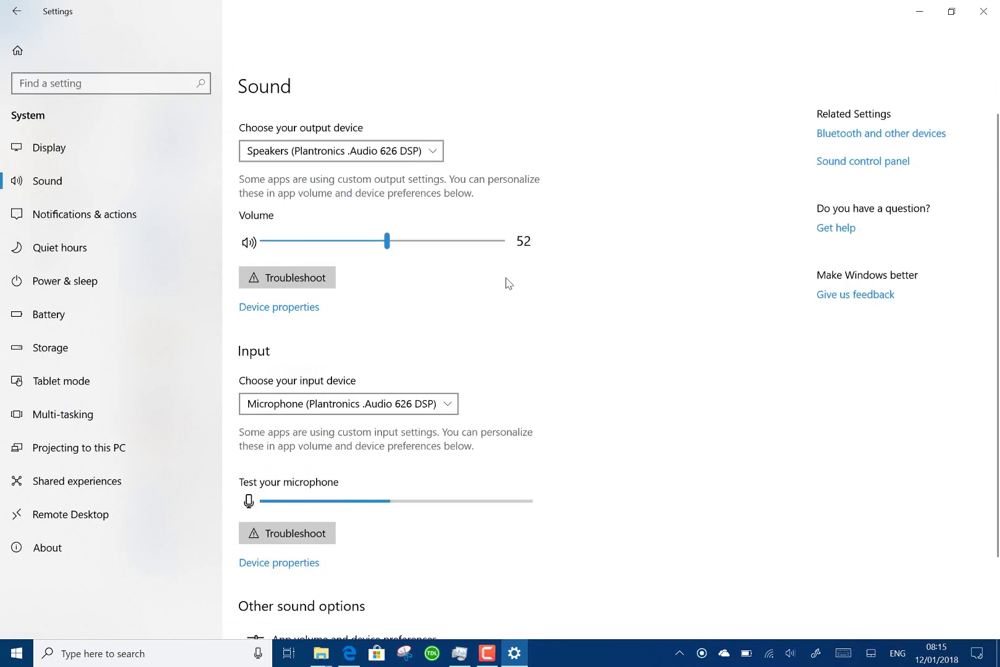
click(118, 90)
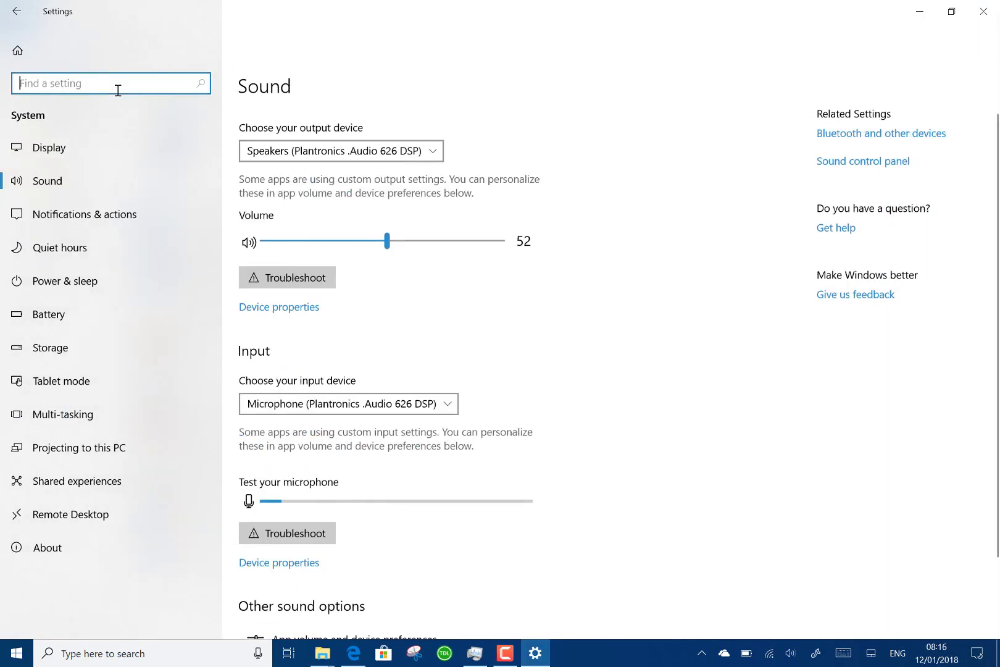